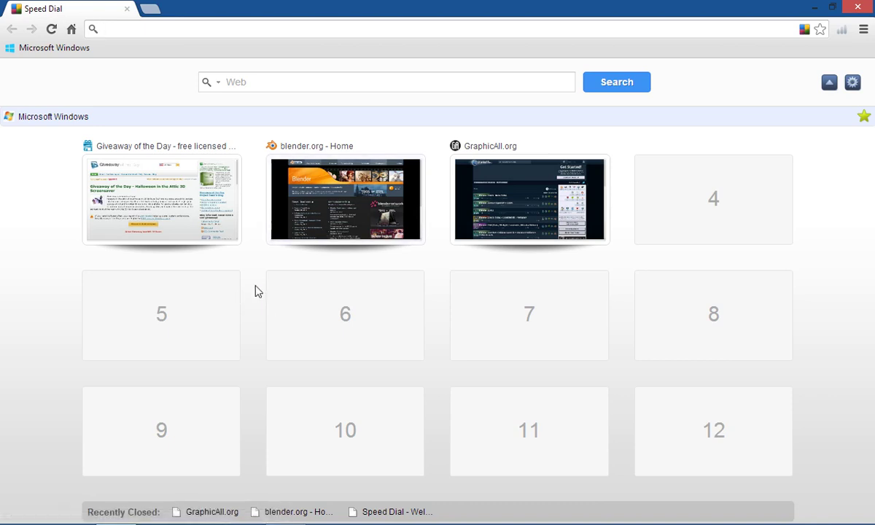
- Go from blender.org to the Get Blender page and scroll to the Blender 2.64a Windows downloads
click(357, 215)
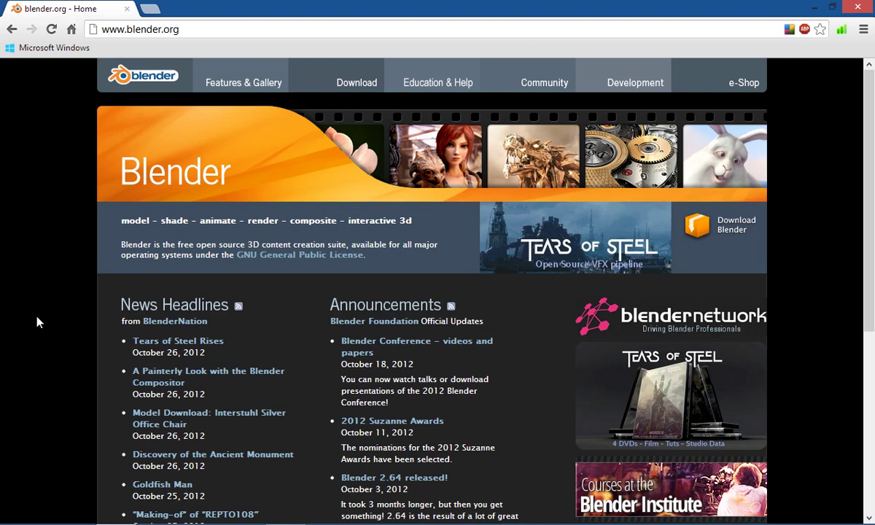
click(356, 86)
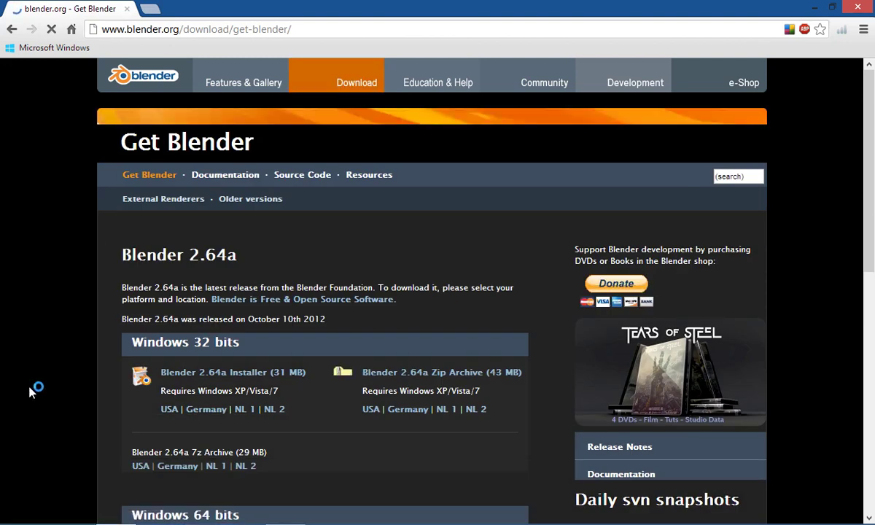
scroll(54, 380, down, 1)
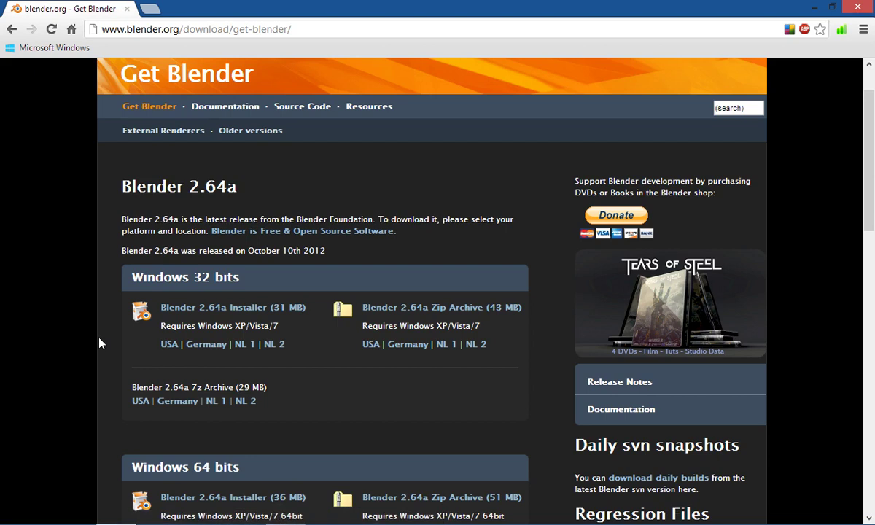
scroll(100, 343, down, 2)
scroll(101, 344, down, 1)
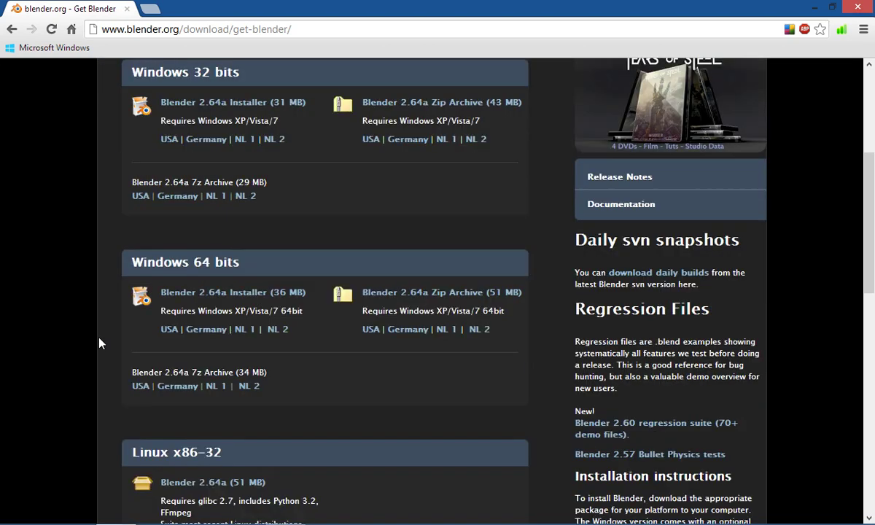
scroll(100, 343, up, 2)
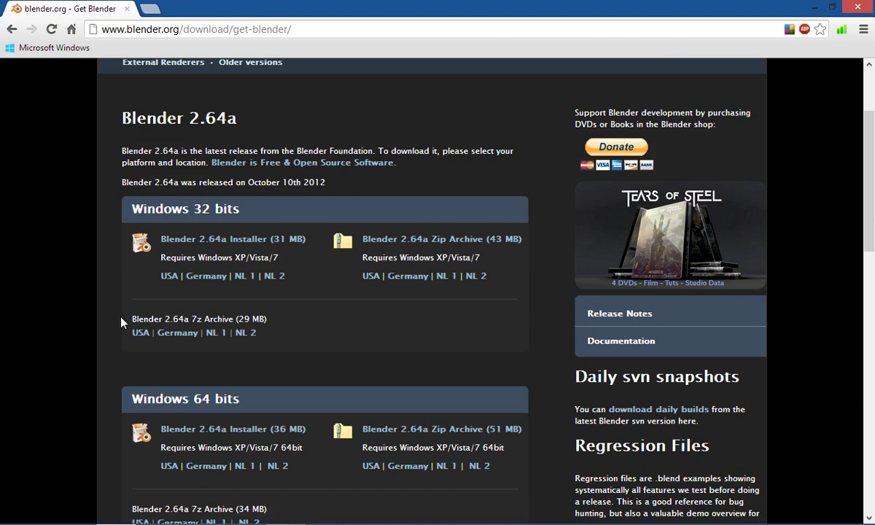
scroll(121, 322, down, 3)
scroll(121, 321, up, 2)
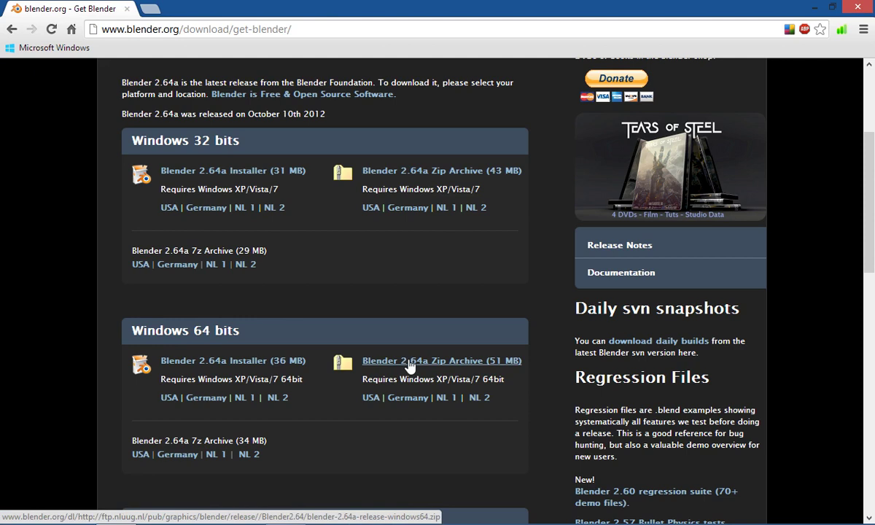
- Download the Windows 64 bits Zip Archive, then open the daily builds link in a new tab
click(285, 362)
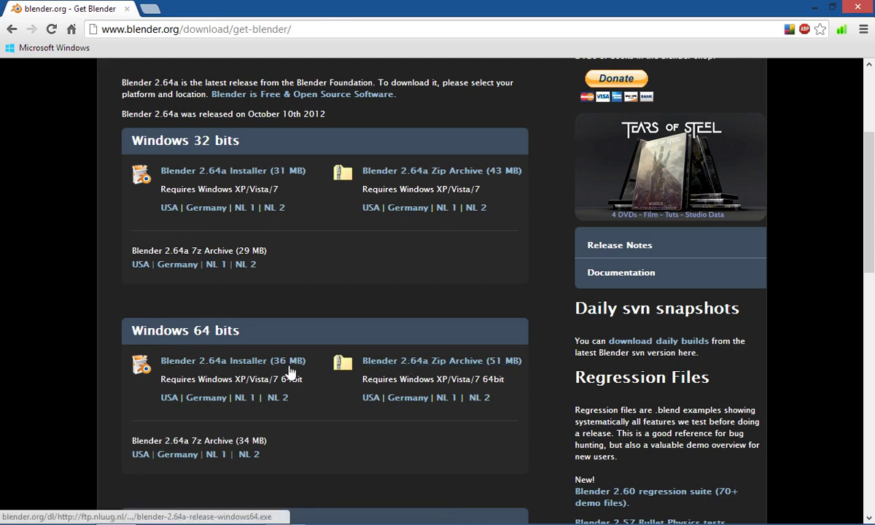
click(642, 347)
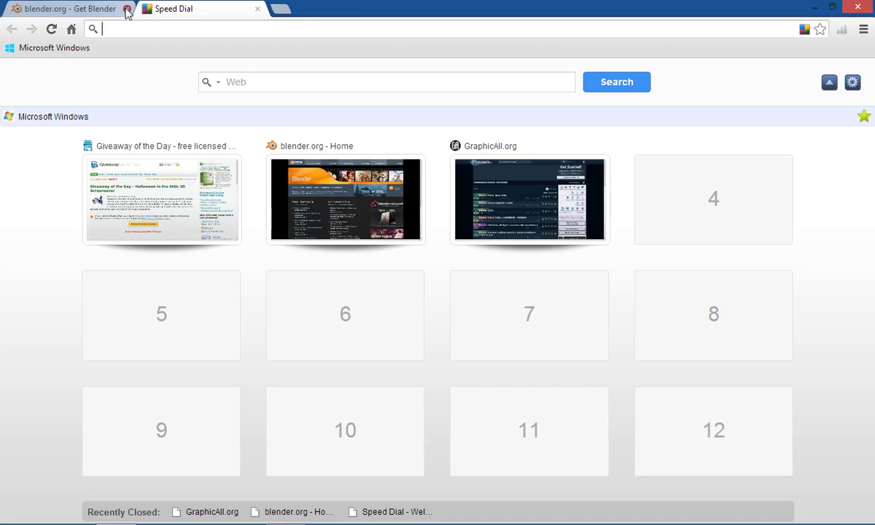
- Close the Get Blender tab and browse GraphicAll.org's list of 403 Blender builds
click(126, 8)
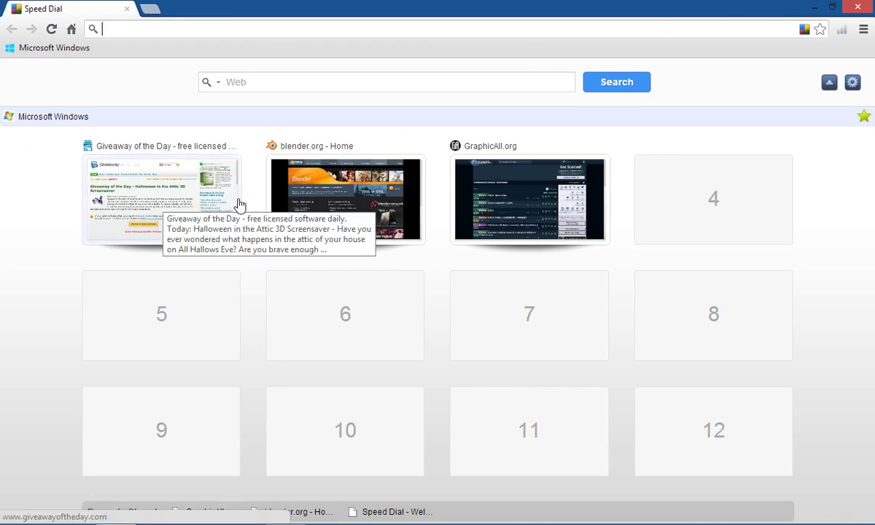
click(518, 202)
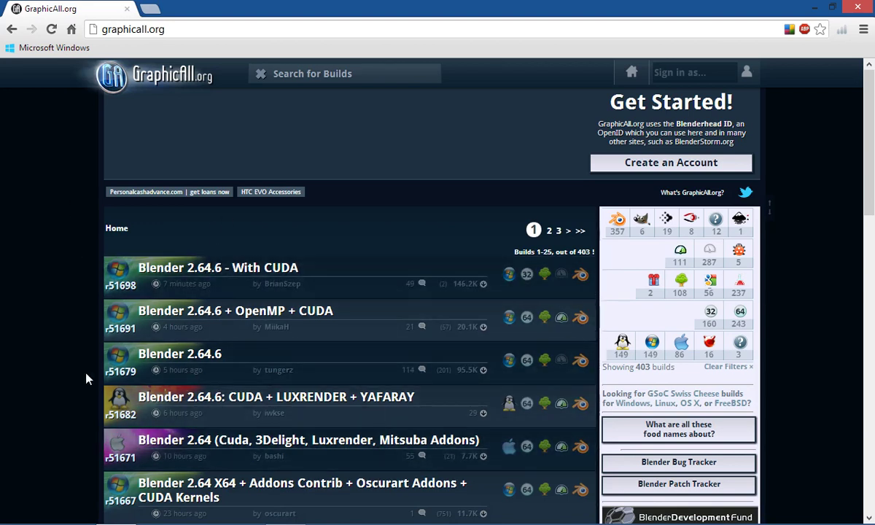
scroll(86, 377, down, 3)
scroll(86, 375, down, 3)
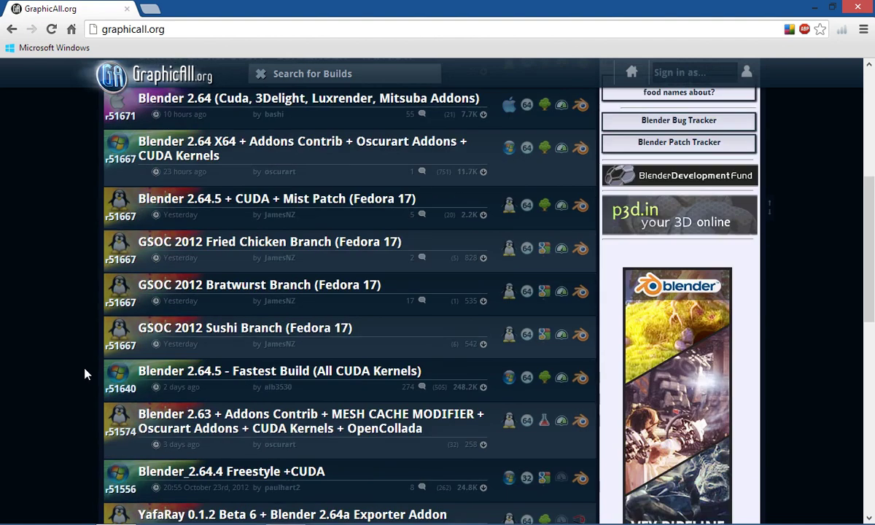
scroll(83, 372, up, 5)
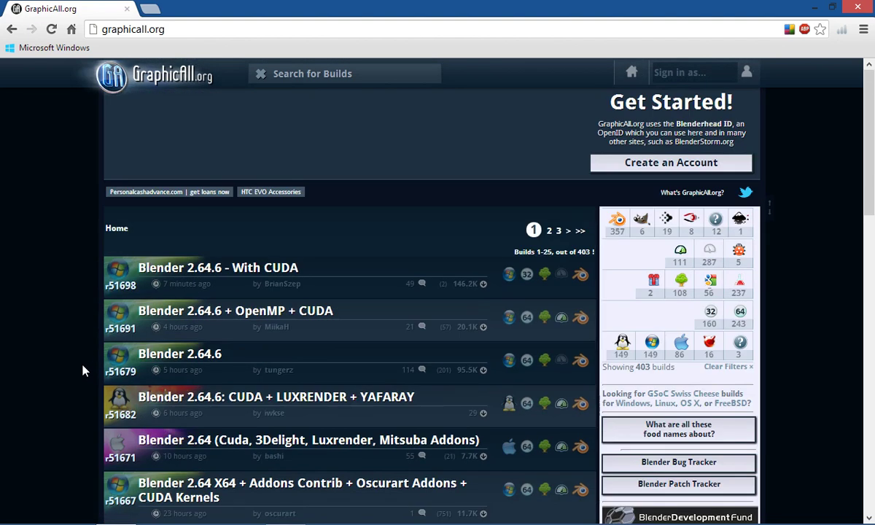
scroll(89, 368, down, 7)
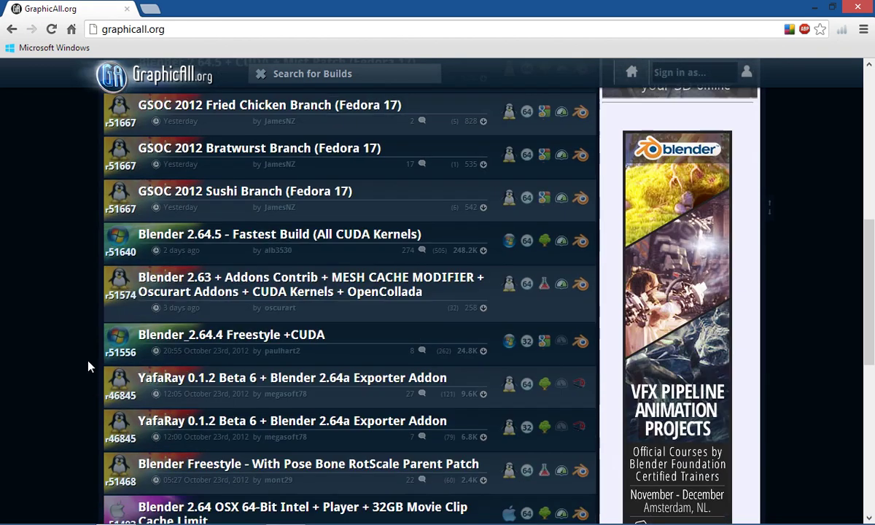
scroll(88, 367, down, 3)
scroll(88, 367, up, 8)
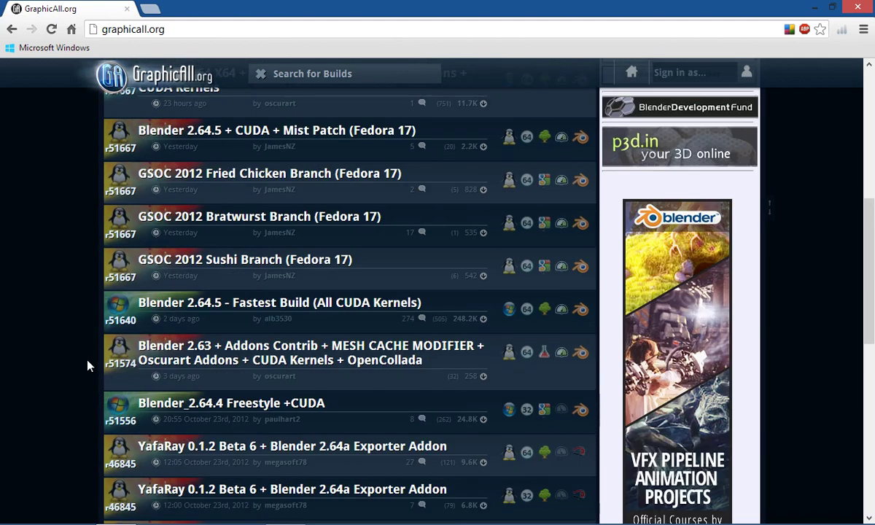
scroll(87, 366, up, 2)
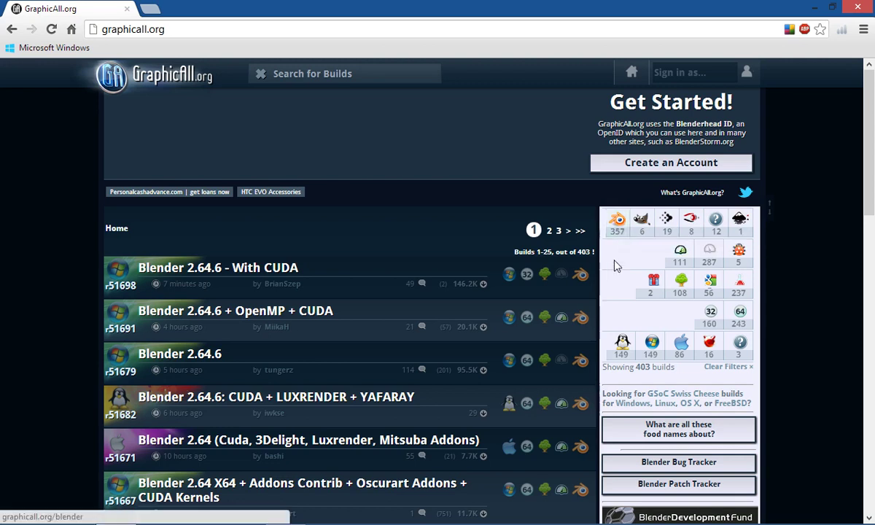
- Filter GraphicAll.org to Blender 64 Bit builds only, leaving 219 results
click(618, 227)
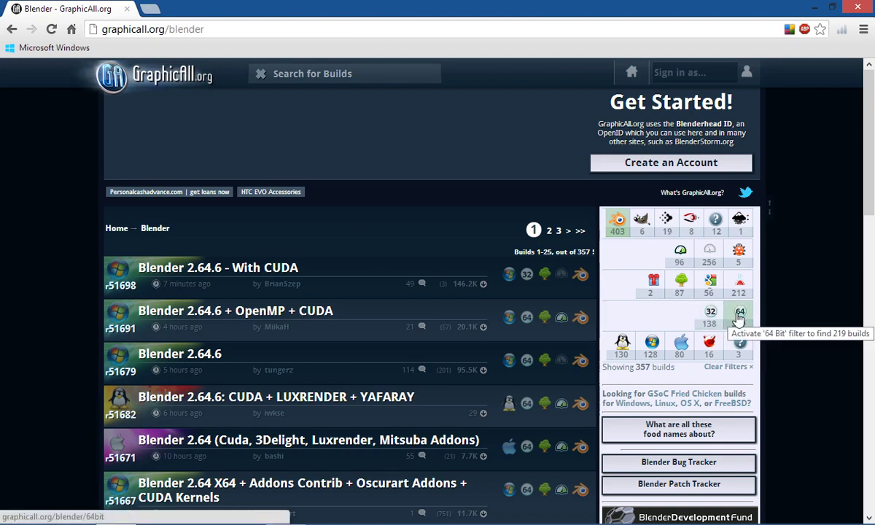
click(738, 319)
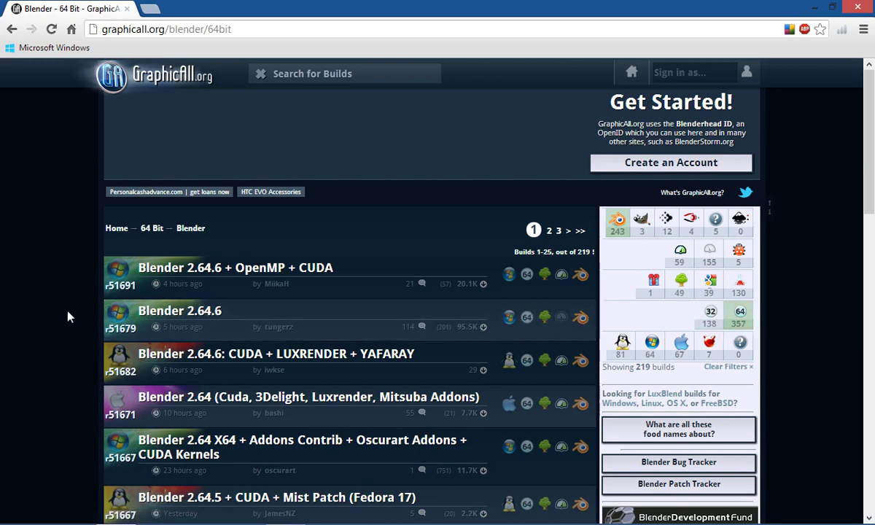
scroll(86, 306, down, 4)
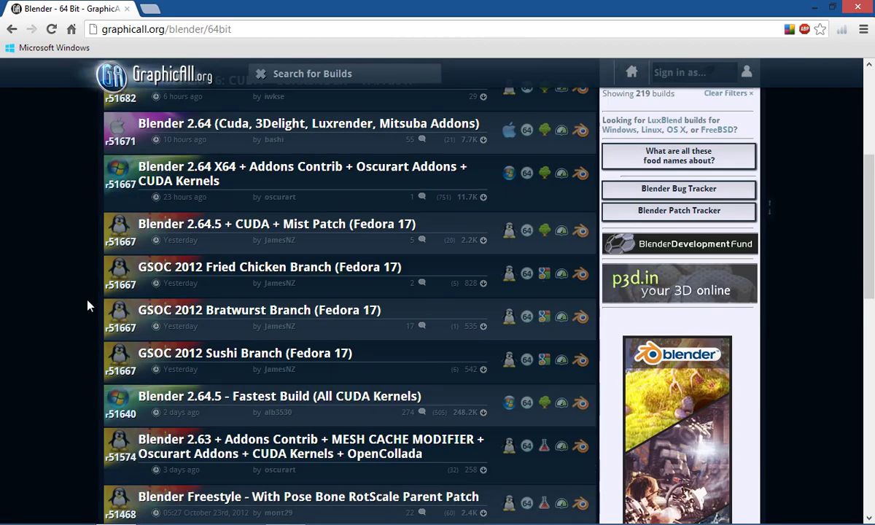
scroll(86, 306, up, 4)
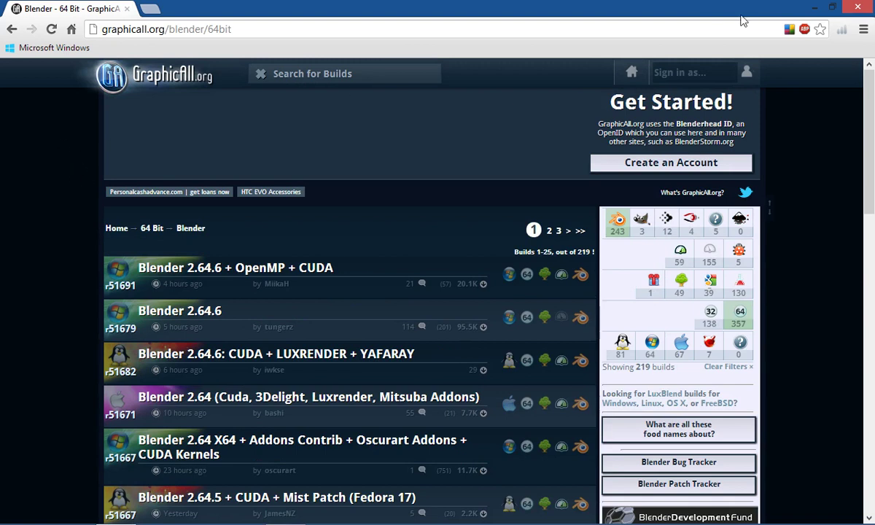
- Close Chrome and open the desktop Blender folder in a maximized window
click(856, 8)
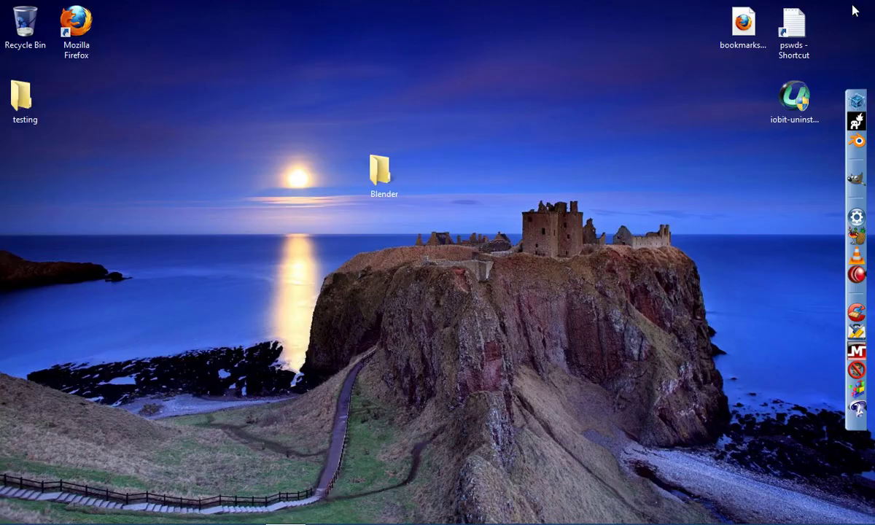
drag(379, 169, 486, 173)
click(562, 146)
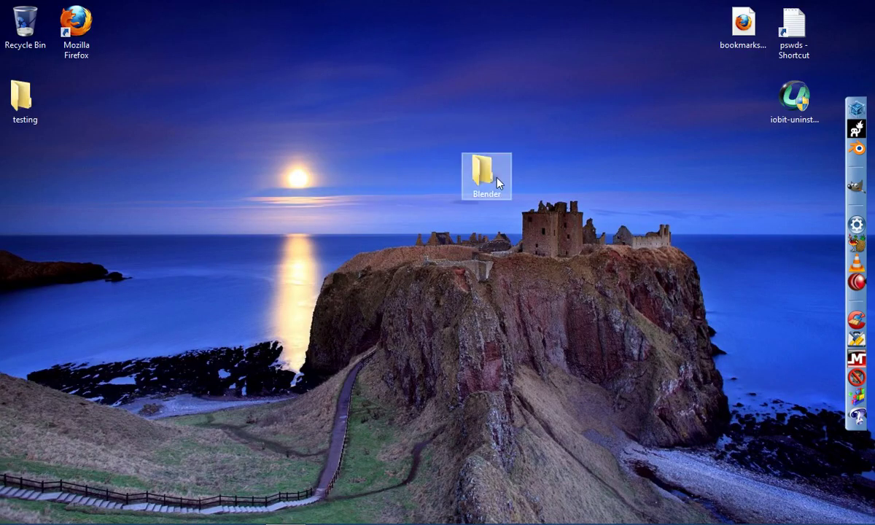
mouse_move(498, 180)
double_click(486, 187)
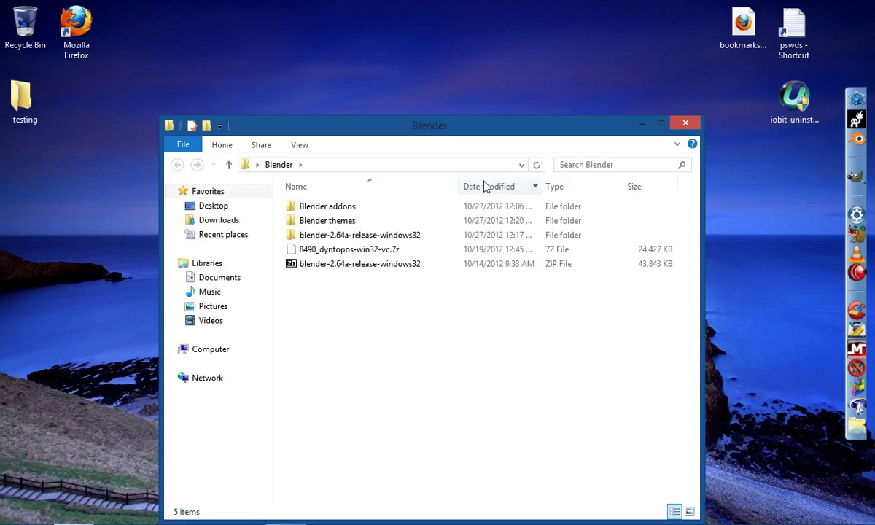
drag(437, 129, 482, 61)
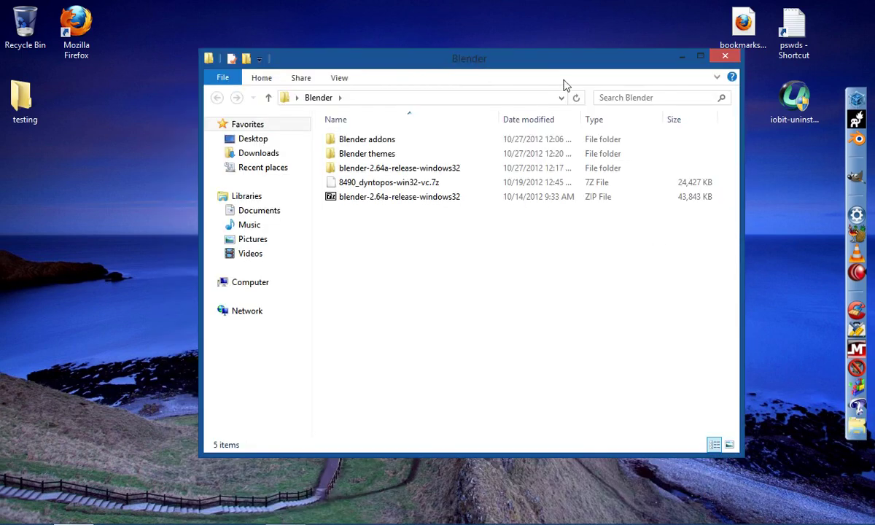
click(698, 66)
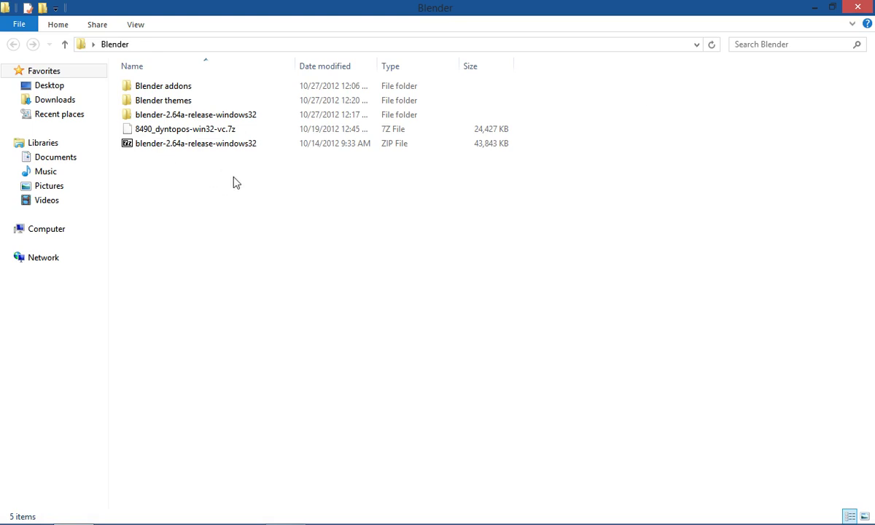
- Open the blender-2.64a-release-windows32 folder and select the blender application
double_click(151, 121)
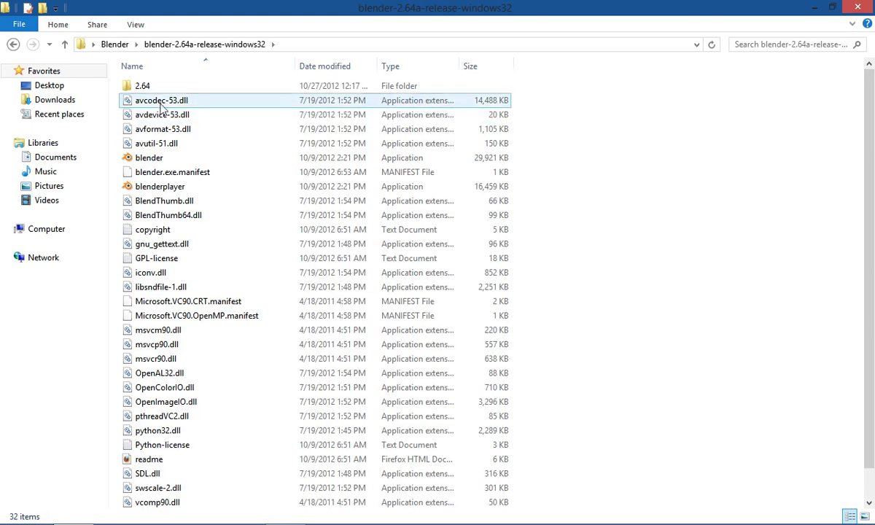
click(147, 161)
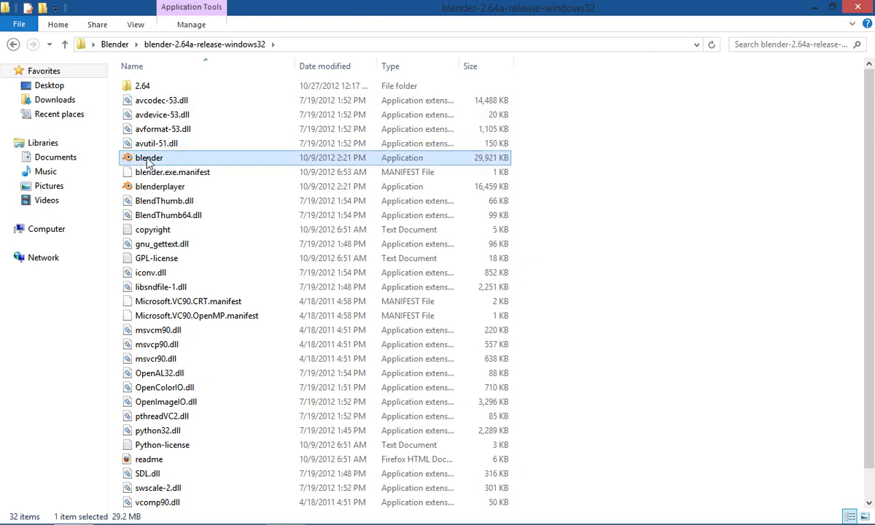
right_click(148, 161)
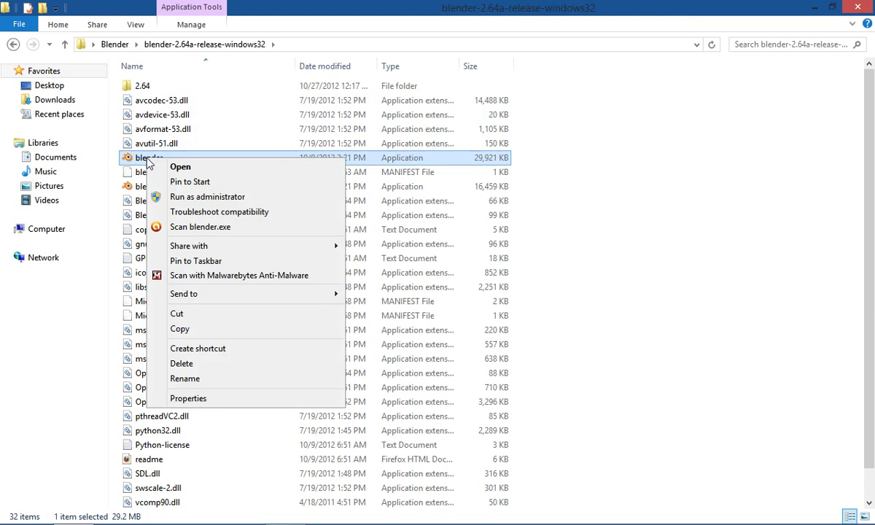
- Send blender.exe to the desktop as a shortcut and place it top-centre beside the Blender folder
mouse_move(216, 295)
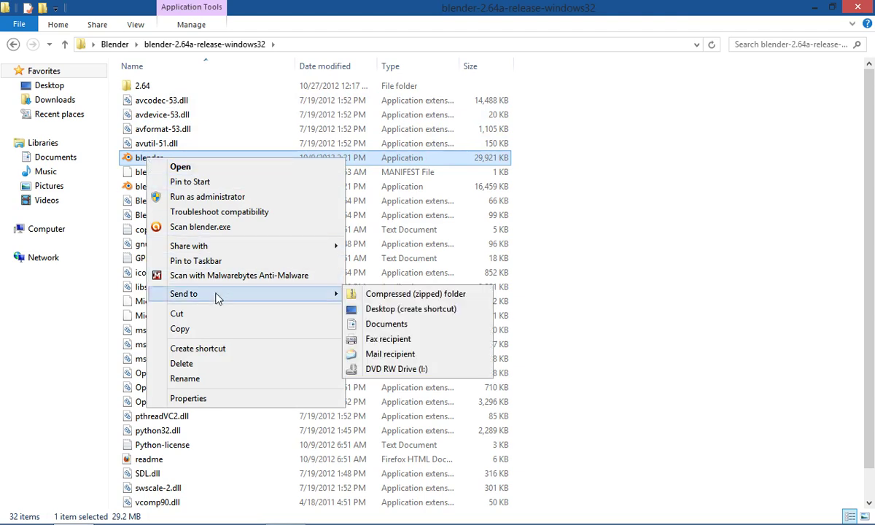
click(400, 309)
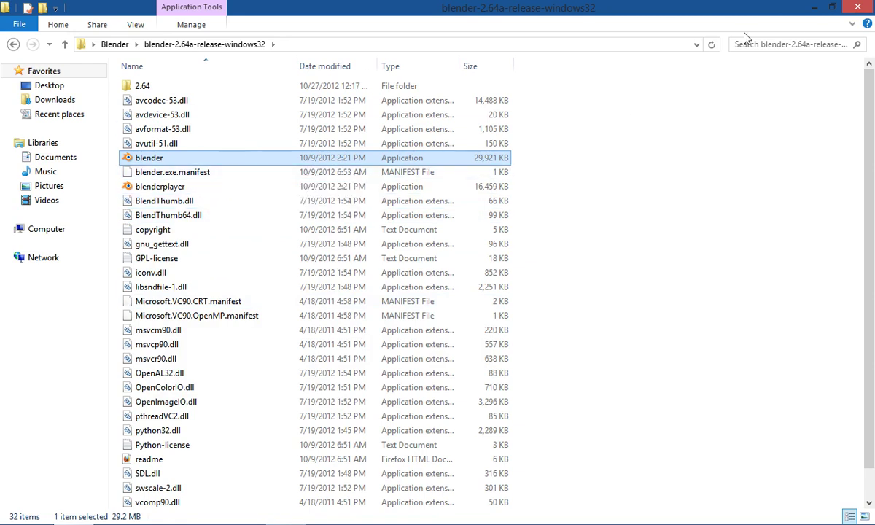
click(814, 7)
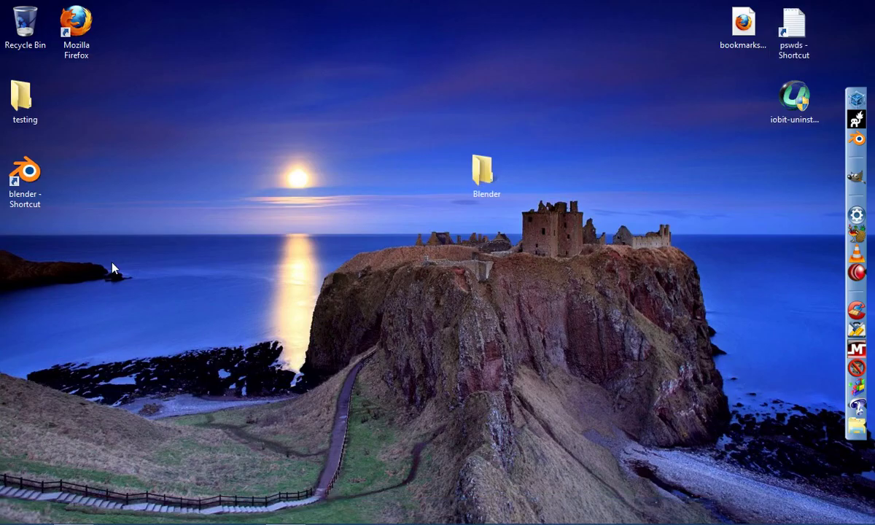
drag(18, 197, 592, 102)
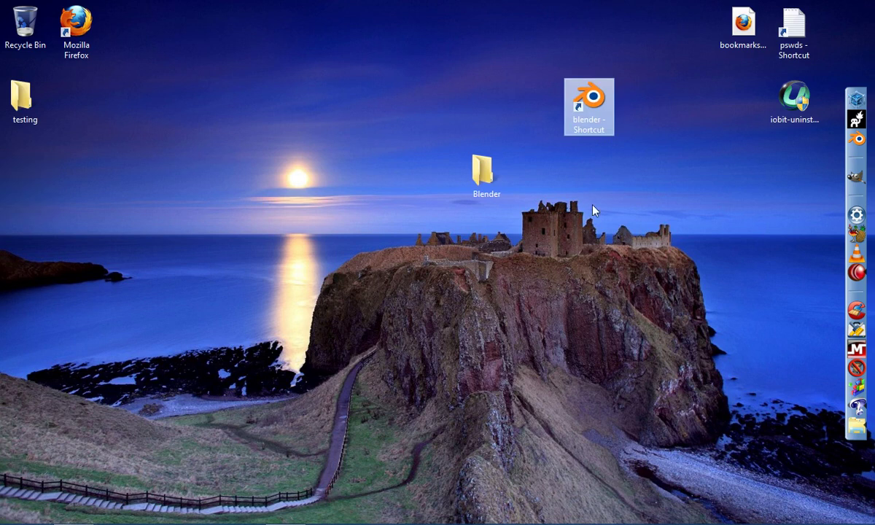
double_click(600, 105)
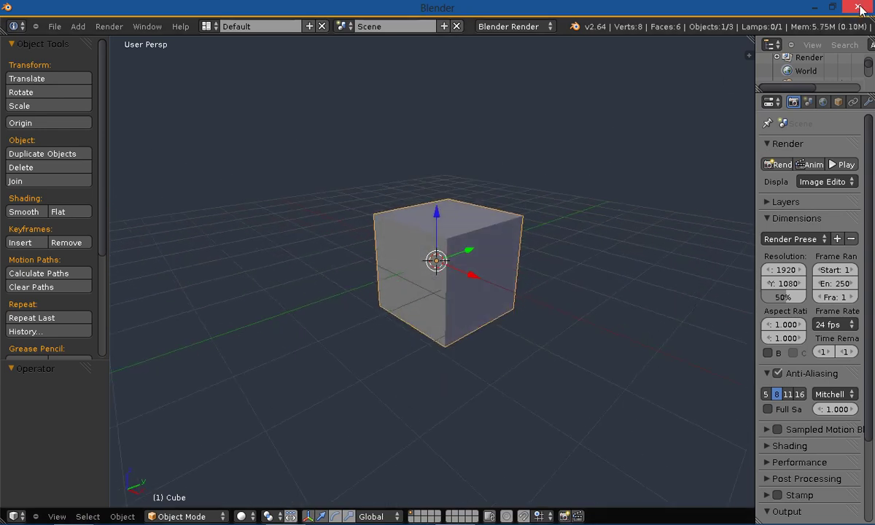
click(811, 8)
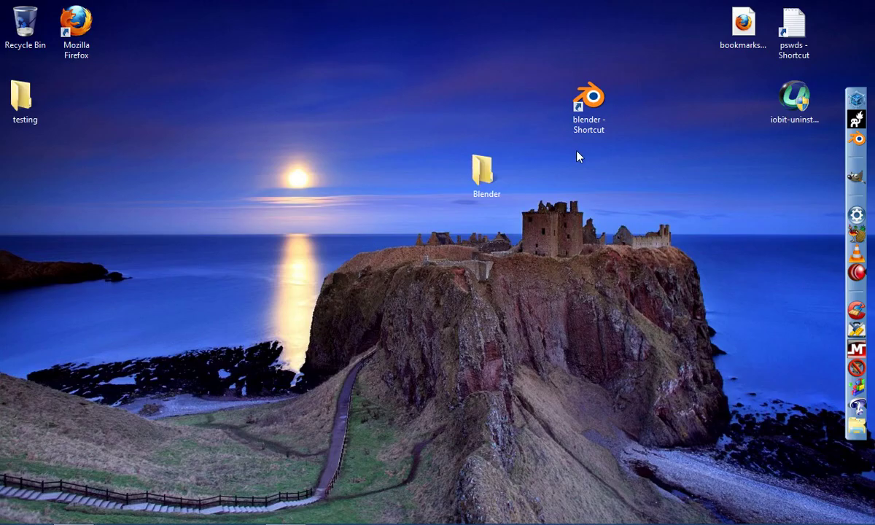
- Drag the blender shortcut into the Recycle Bin and open the desktop Blender folder
drag(587, 110, 43, 41)
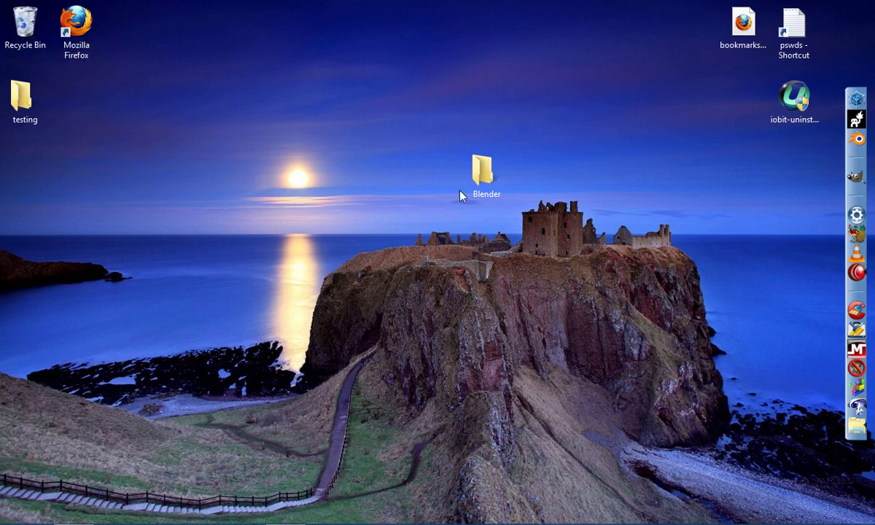
double_click(485, 176)
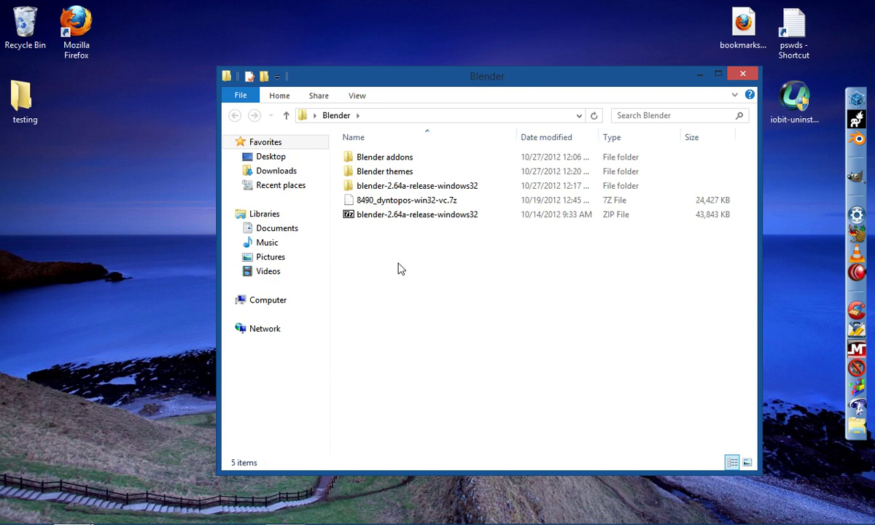
- Inside blender-2.64a-release-windows32, send blender.exe to the desktop as a new shortcut
click(569, 185)
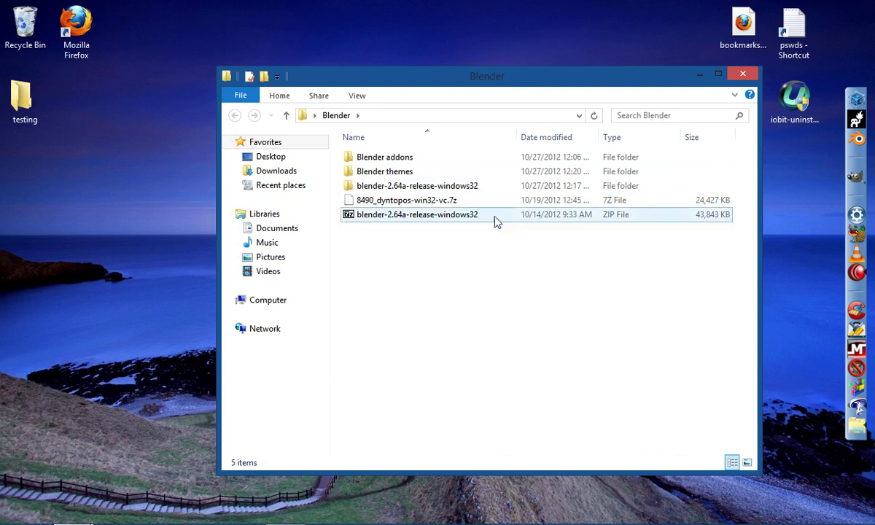
click(390, 248)
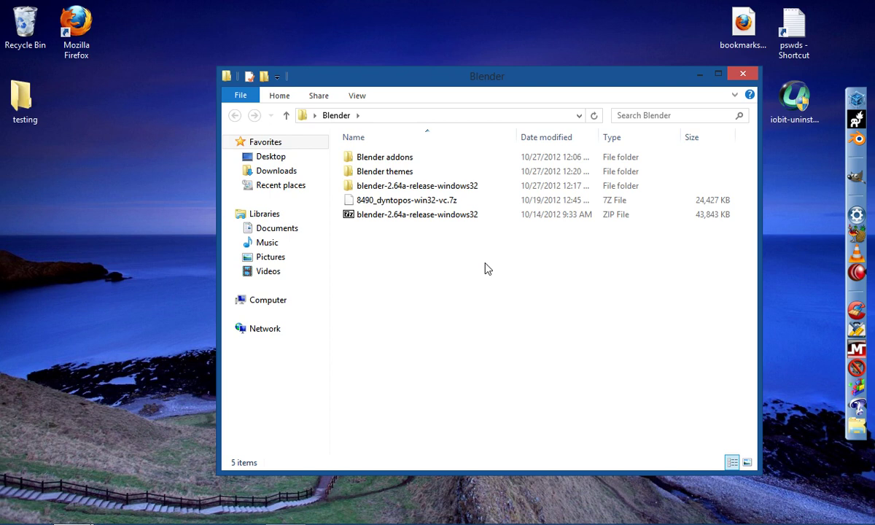
double_click(378, 187)
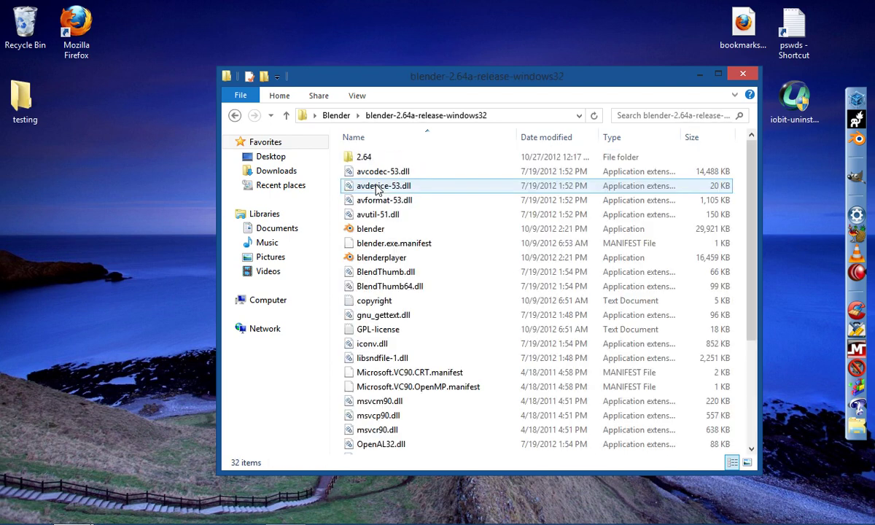
right_click(369, 229)
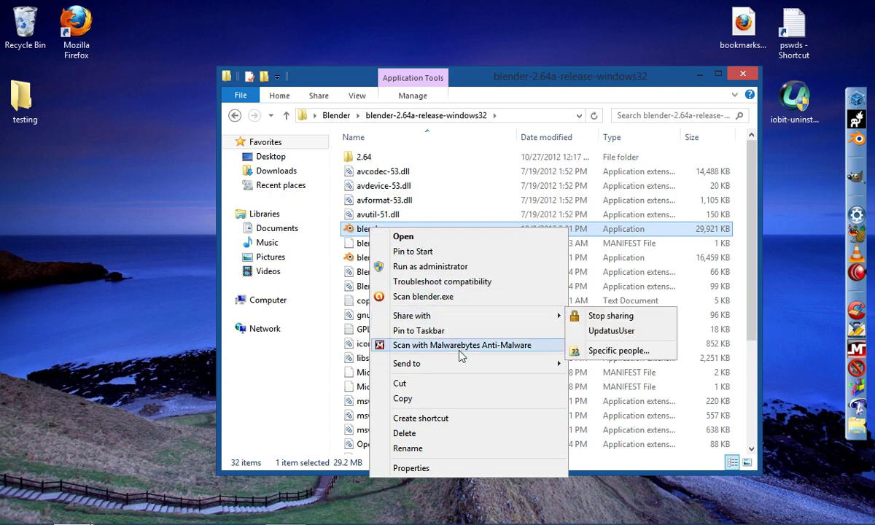
mouse_move(545, 364)
click(619, 379)
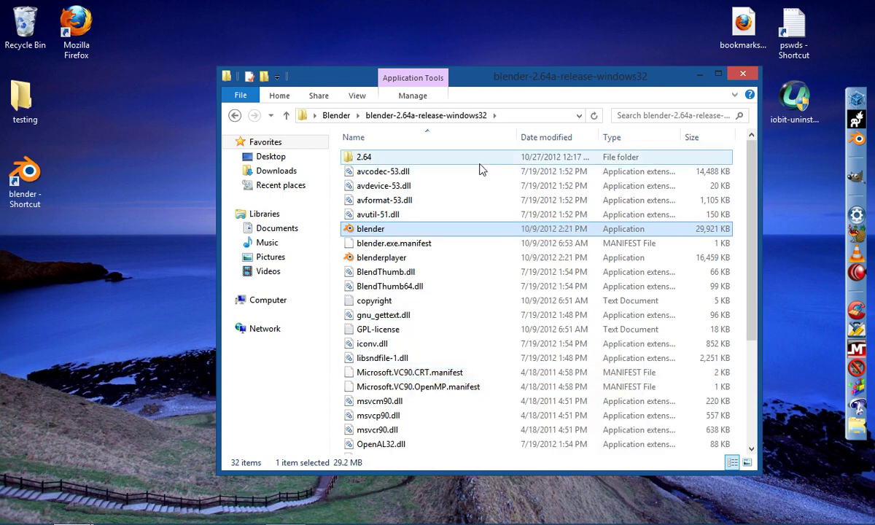
- Move blender - Shortcut to the desktop's top-centre, keep its name, and reopen the Blender folder
click(700, 76)
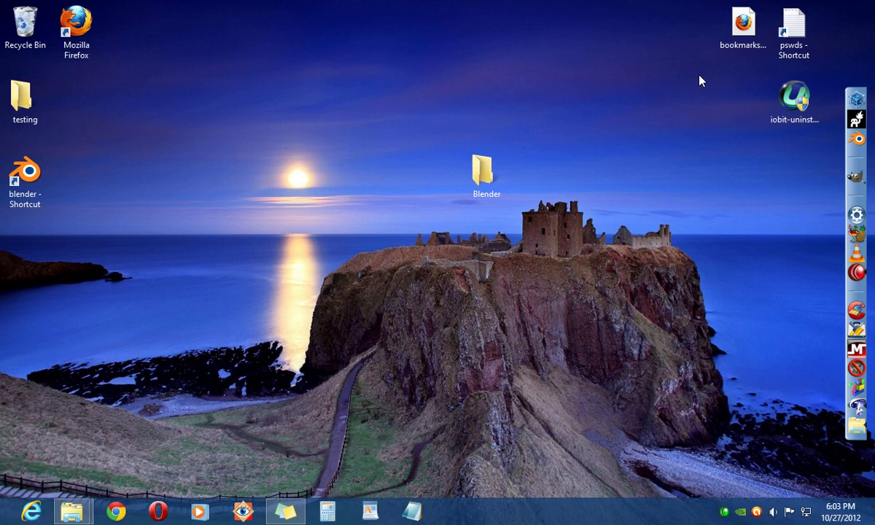
drag(24, 175, 591, 106)
right_click(594, 121)
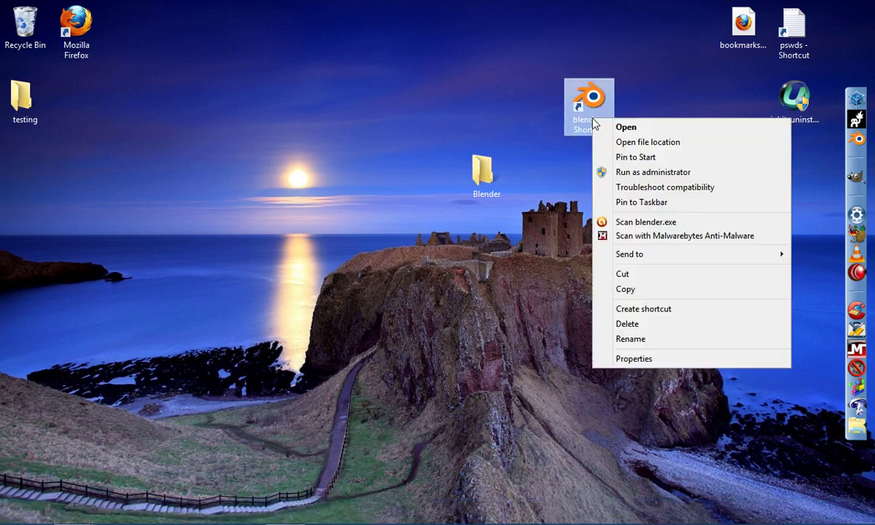
click(629, 339)
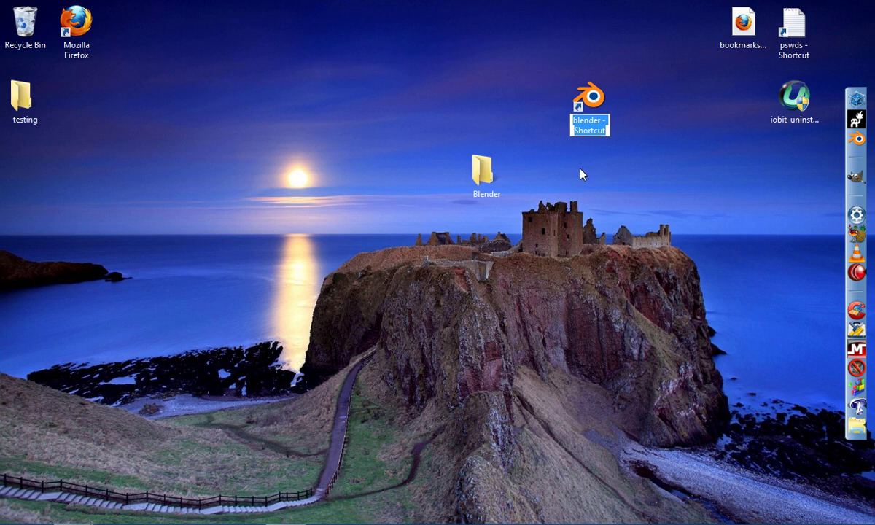
key(Return)
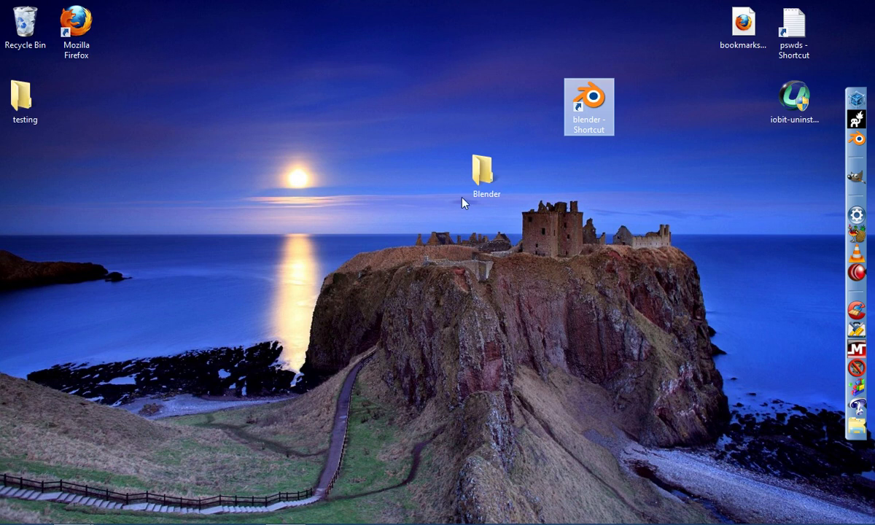
double_click(484, 182)
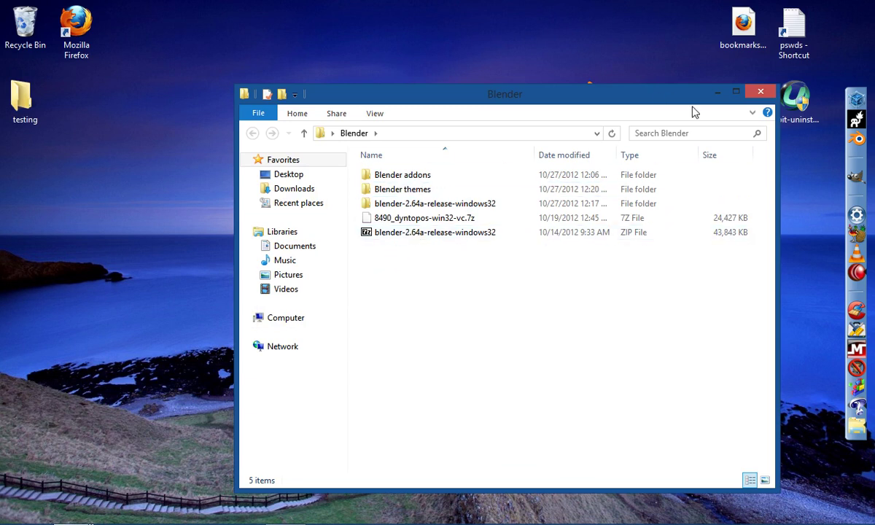
click(718, 93)
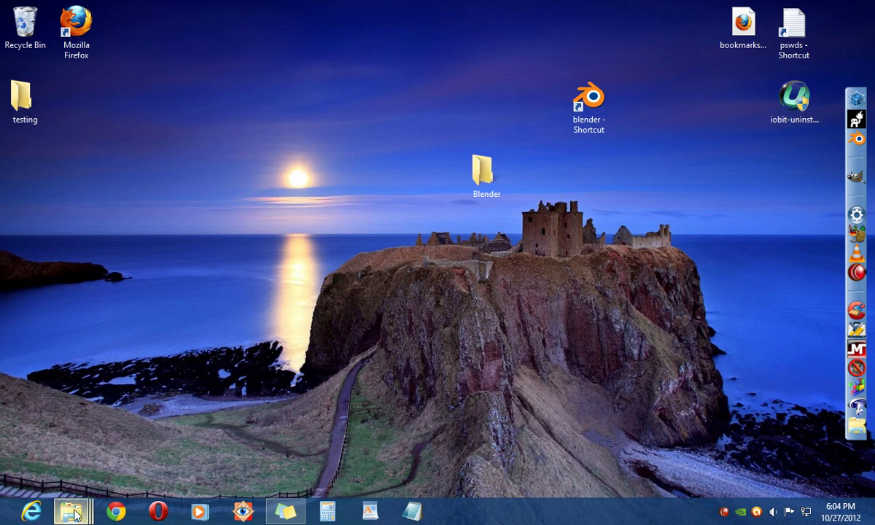
mouse_move(71, 510)
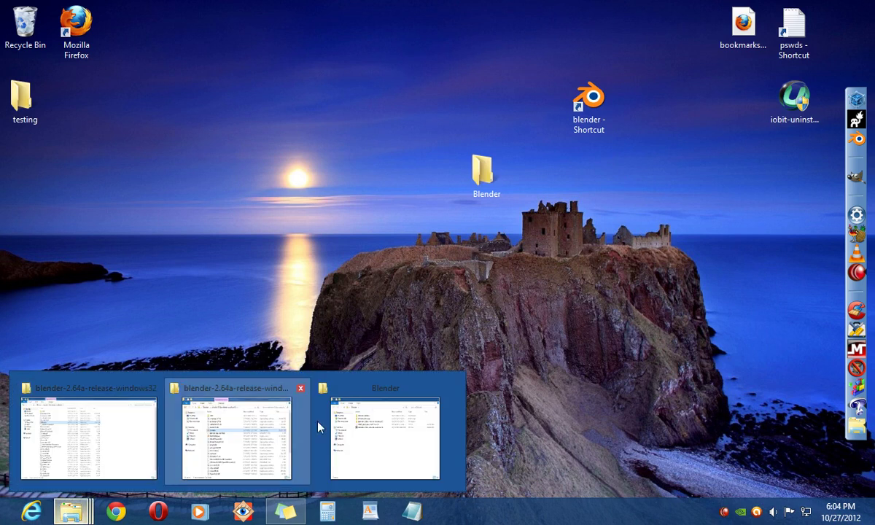
click(355, 412)
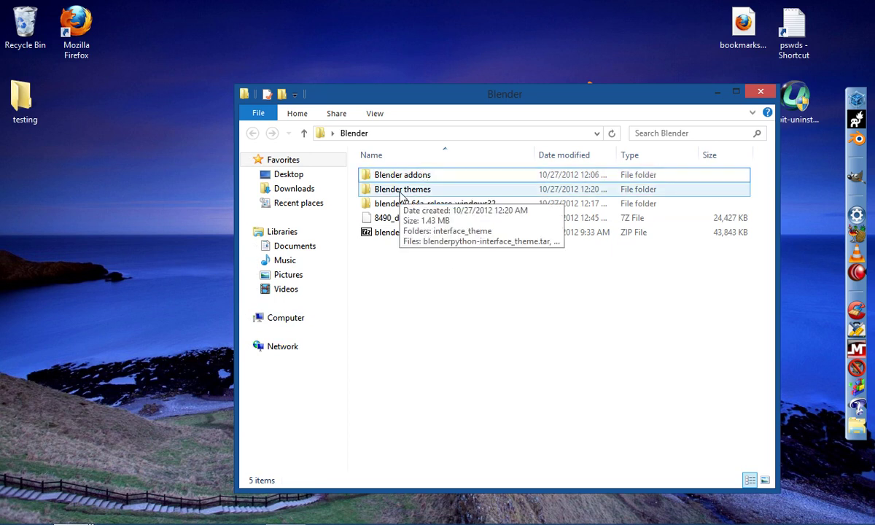
click(398, 191)
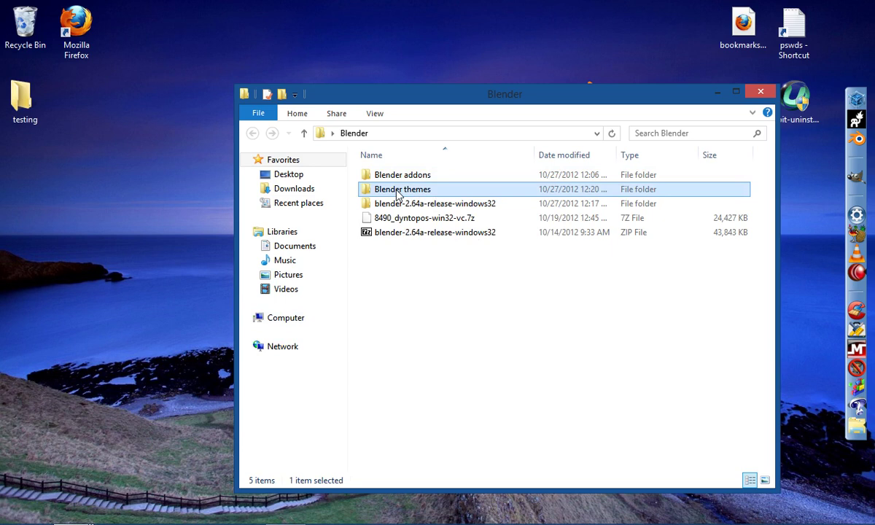
click(397, 175)
click(442, 292)
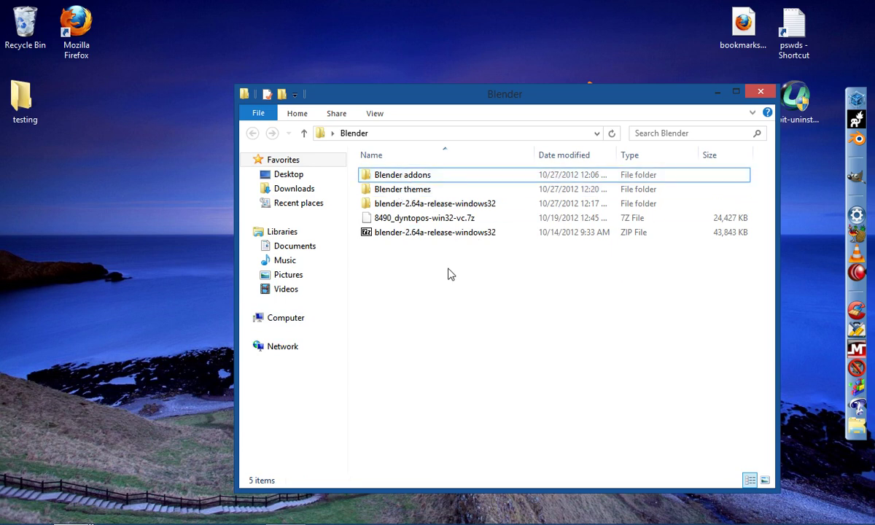
click(759, 93)
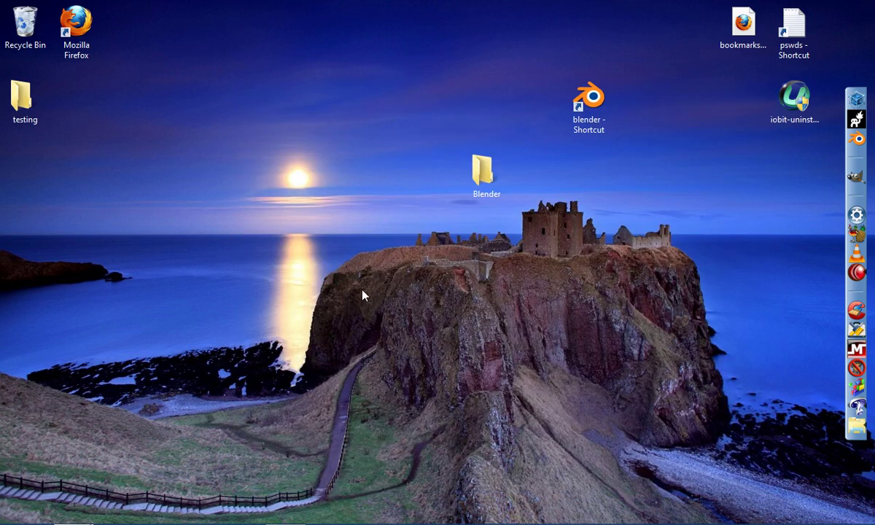
- Drag the Blender folder up into the top row beside blender - Shortcut
drag(493, 171, 514, 135)
click(486, 193)
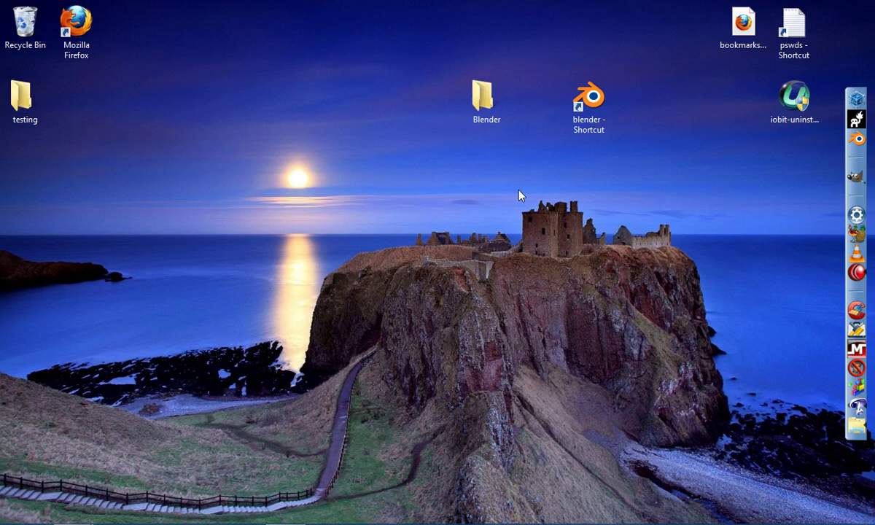